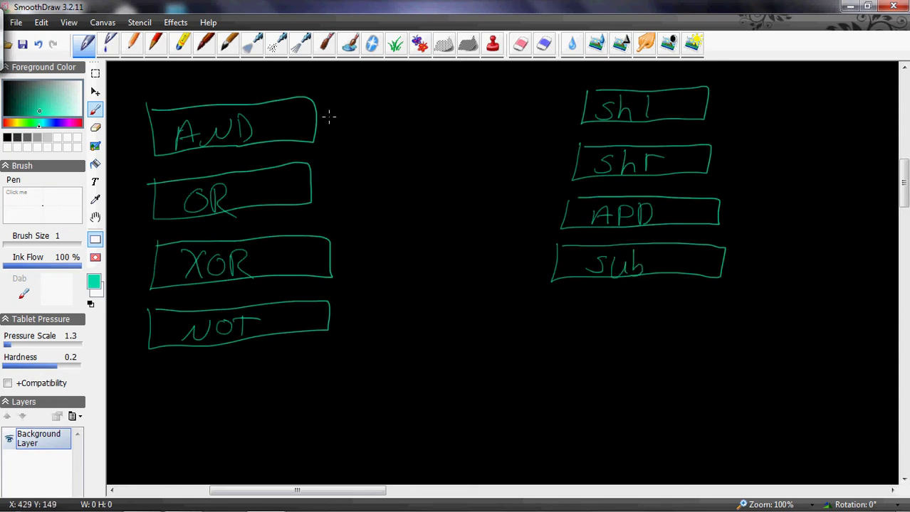
Wire the AND and OR outputs into a trapezoid mux
mouse_move(314, 119)
mouse_down()
mouse_move(349, 140)
mouse_move(368, 141)
mouse_up()
mouse_move(311, 178)
mouse_down()
mouse_move(344, 178)
mouse_move(337, 153)
mouse_move(368, 154)
mouse_move(367, 130)
mouse_move(367, 166)
mouse_up()
mouse_move(367, 126)
mouse_down()
mouse_move(390, 141)
mouse_move(388, 160)
mouse_up()
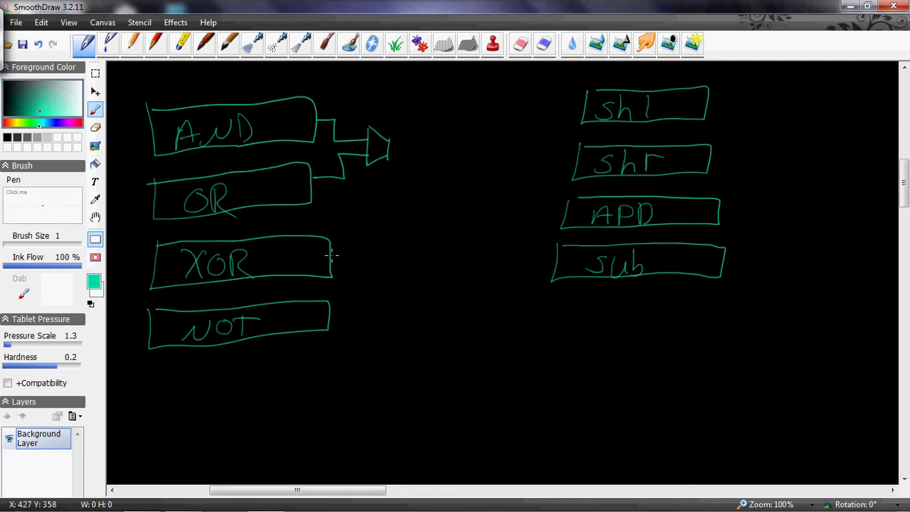
Wire XOR and NOT into a second mux and add S0 select lines to both left muxes
drag(331, 256, 362, 254)
mouse_move(330, 313)
mouse_down()
mouse_move(352, 315)
mouse_move(348, 289)
mouse_move(376, 288)
mouse_up()
mouse_move(359, 256)
mouse_down()
mouse_move(380, 260)
mouse_move(380, 300)
mouse_up()
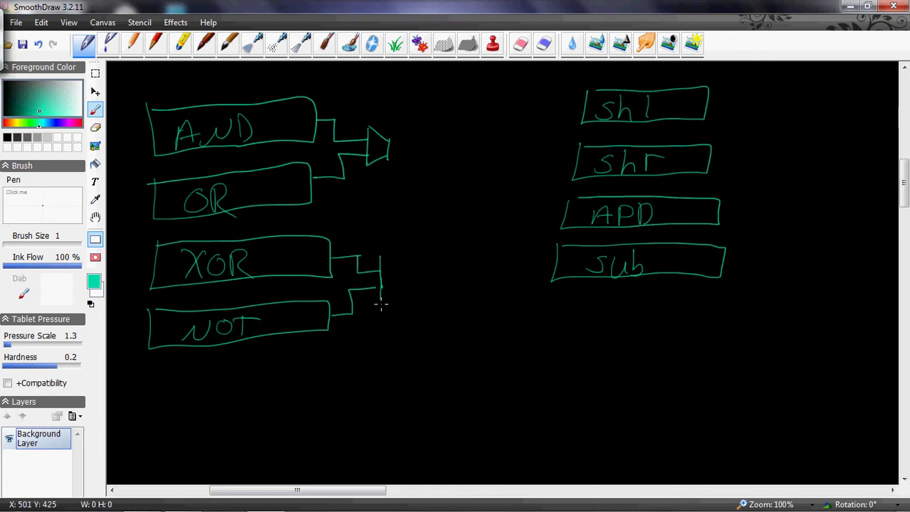
drag(380, 255, 400, 268)
mouse_move(380, 307)
mouse_down()
mouse_move(397, 294)
mouse_move(399, 265)
mouse_move(400, 298)
mouse_up()
mouse_move(379, 132)
mouse_down()
mouse_move(379, 109)
mouse_move(391, 105)
mouse_up()
mouse_move(392, 263)
mouse_down()
mouse_move(391, 233)
mouse_move(402, 228)
mouse_up()
Wire Shl and Shr into a mux with an S0 select line
mouse_move(582, 111)
mouse_down()
mouse_move(550, 112)
mouse_move(528, 148)
mouse_up()
drag(577, 163, 528, 168)
mouse_move(524, 135)
mouse_down()
mouse_move(525, 184)
mouse_move(508, 149)
mouse_up()
drag(510, 181, 531, 188)
mouse_move(508, 151)
mouse_down()
mouse_move(508, 182)
mouse_move(510, 117)
mouse_move(523, 114)
mouse_up()
Wire APD and Sub into a small S0 mux, then extend the top-left mux output
drag(567, 214, 505, 231)
mouse_move(552, 262)
mouse_down()
mouse_move(525, 247)
mouse_move(505, 226)
mouse_move(504, 258)
mouse_up()
mouse_move(503, 225)
mouse_down()
mouse_move(489, 248)
mouse_move(493, 235)
mouse_move(492, 251)
mouse_move(508, 256)
mouse_move(496, 212)
mouse_up()
drag(501, 200, 498, 212)
drag(511, 204, 510, 205)
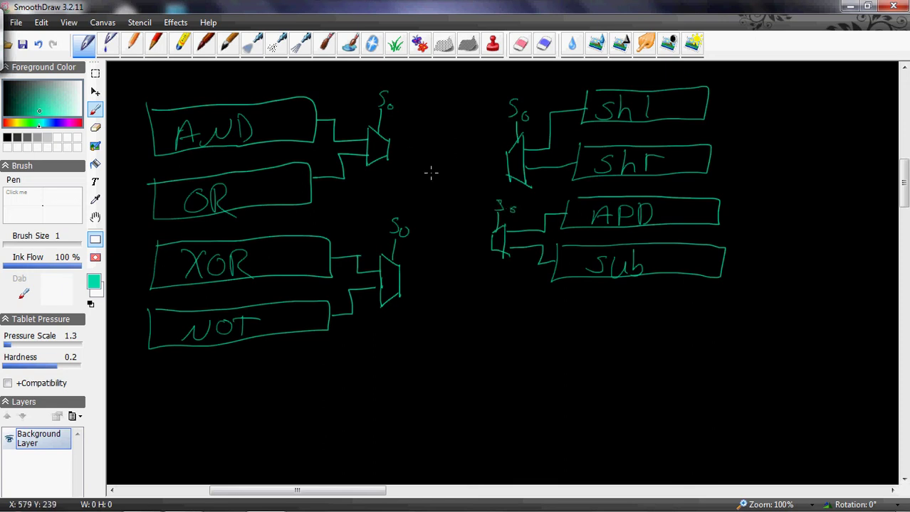
mouse_move(390, 147)
mouse_down()
mouse_move(409, 144)
mouse_move(404, 193)
mouse_move(424, 194)
mouse_up()
Join the lower-left mux output into a left second-level mux labelled S1
mouse_move(402, 280)
mouse_down()
mouse_move(406, 201)
mouse_move(426, 204)
mouse_move(424, 185)
mouse_move(424, 214)
mouse_move(423, 184)
mouse_move(437, 208)
mouse_up()
drag(430, 162, 427, 171)
drag(436, 167, 439, 174)
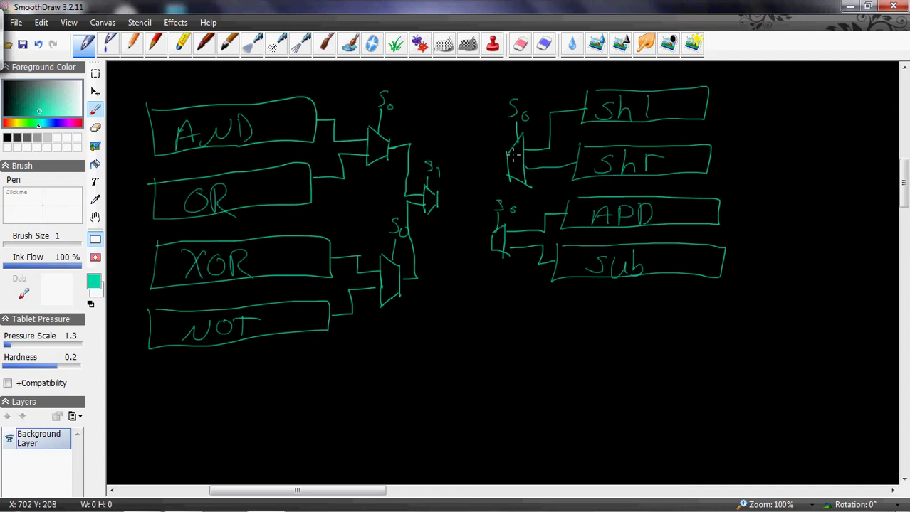
Wire the Shl/Shr and APD/Sub muxes into a right S1 mux, then wire into the central mux
drag(506, 152, 491, 183)
mouse_move(492, 229)
mouse_down()
mouse_move(483, 192)
mouse_move(475, 196)
mouse_move(486, 188)
mouse_move(475, 185)
mouse_move(475, 202)
mouse_move(478, 177)
mouse_move(468, 203)
mouse_move(481, 206)
mouse_move(467, 182)
mouse_move(470, 154)
mouse_up()
drag(483, 151, 484, 160)
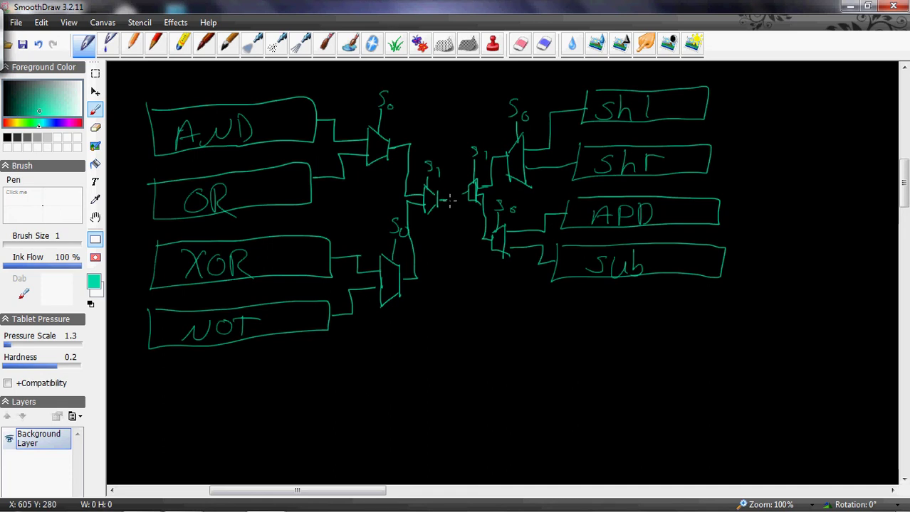
mouse_move(449, 188)
mouse_down()
mouse_move(448, 165)
mouse_move(466, 194)
mouse_move(456, 154)
mouse_move(440, 155)
mouse_move(468, 152)
mouse_move(456, 146)
mouse_move(446, 161)
mouse_move(447, 147)
mouse_move(457, 148)
mouse_move(471, 127)
mouse_up()
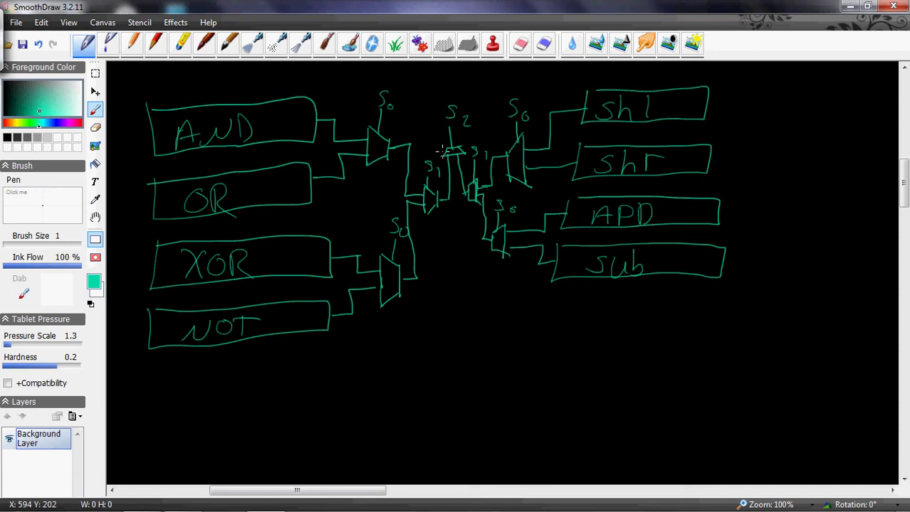
drag(310, 490, 450, 490)
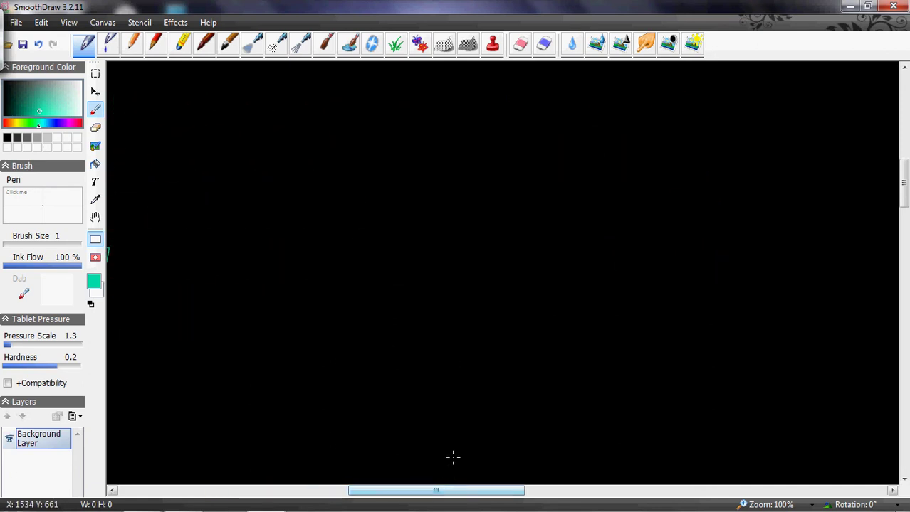
Write the note "8 opcodes -> 3 bits"
mouse_move(228, 109)
mouse_down()
mouse_move(234, 86)
mouse_move(261, 105)
mouse_move(282, 92)
mouse_move(291, 103)
mouse_move(326, 98)
mouse_move(346, 109)
mouse_move(354, 98)
mouse_move(405, 101)
mouse_move(412, 89)
mouse_move(411, 110)
mouse_up()
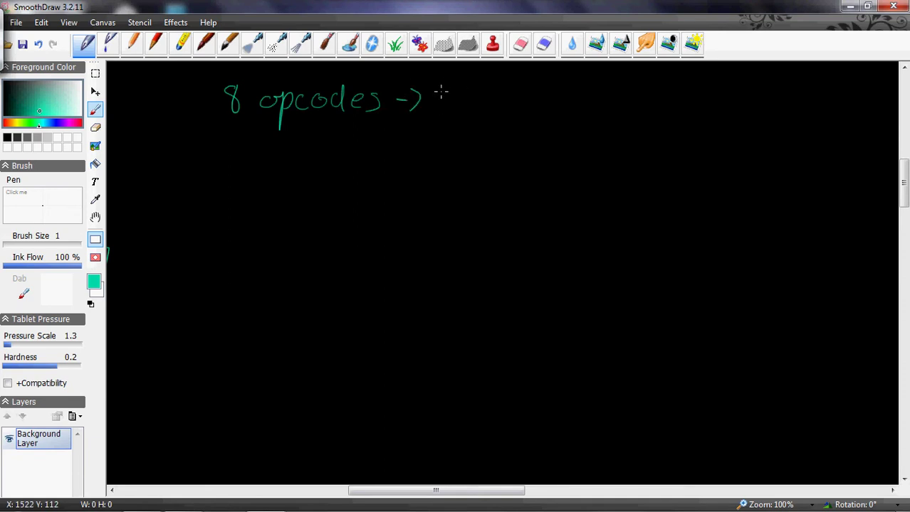
drag(436, 80, 436, 107)
mouse_move(473, 80)
mouse_down()
mouse_move(475, 105)
mouse_move(489, 106)
mouse_move(497, 83)
mouse_move(499, 106)
mouse_up()
click(491, 82)
drag(492, 94, 507, 92)
drag(515, 92, 506, 111)
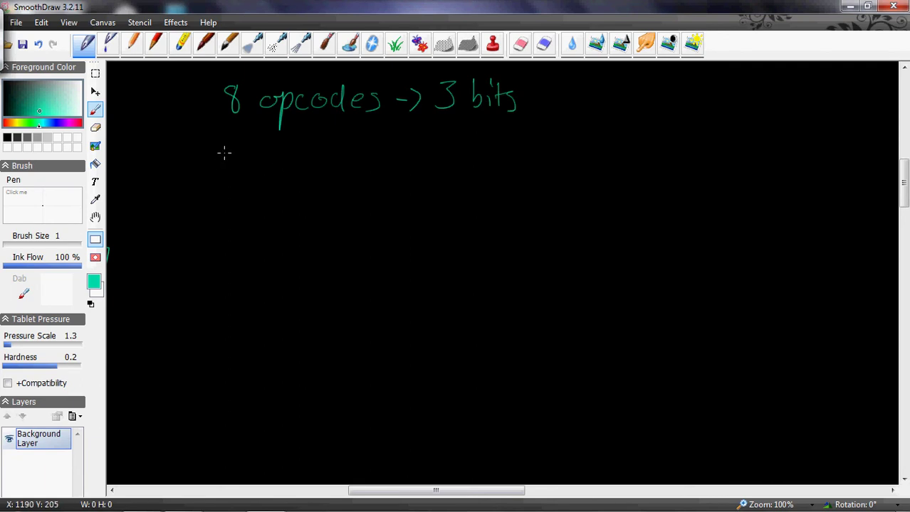
Write a second note line about 2 sets of 4 bits inputs
mouse_move(220, 156)
mouse_down()
mouse_move(218, 148)
mouse_move(232, 162)
mouse_up()
mouse_move(246, 150)
mouse_down()
mouse_move(242, 157)
mouse_move(273, 164)
mouse_move(321, 148)
mouse_move(359, 166)
mouse_move(377, 151)
mouse_move(393, 161)
mouse_move(426, 152)
mouse_move(427, 165)
mouse_move(450, 142)
mouse_move(459, 164)
mouse_move(483, 147)
mouse_move(509, 160)
mouse_move(534, 153)
mouse_up()
mouse_move(553, 136)
mouse_down()
mouse_move(545, 174)
mouse_move(568, 147)
mouse_move(593, 140)
mouse_move(586, 158)
mouse_up()
mouse_move(606, 129)
mouse_down()
mouse_move(606, 151)
mouse_move(625, 150)
mouse_move(634, 128)
mouse_move(629, 150)
mouse_up()
drag(639, 127, 639, 151)
mouse_move(634, 137)
mouse_down()
mouse_move(645, 135)
mouse_move(645, 156)
mouse_move(705, 159)
mouse_move(714, 172)
mouse_up()
drag(716, 143, 739, 158)
mouse_move(733, 145)
mouse_down()
mouse_move(747, 144)
mouse_move(751, 158)
mouse_up()
drag(723, 152, 732, 158)
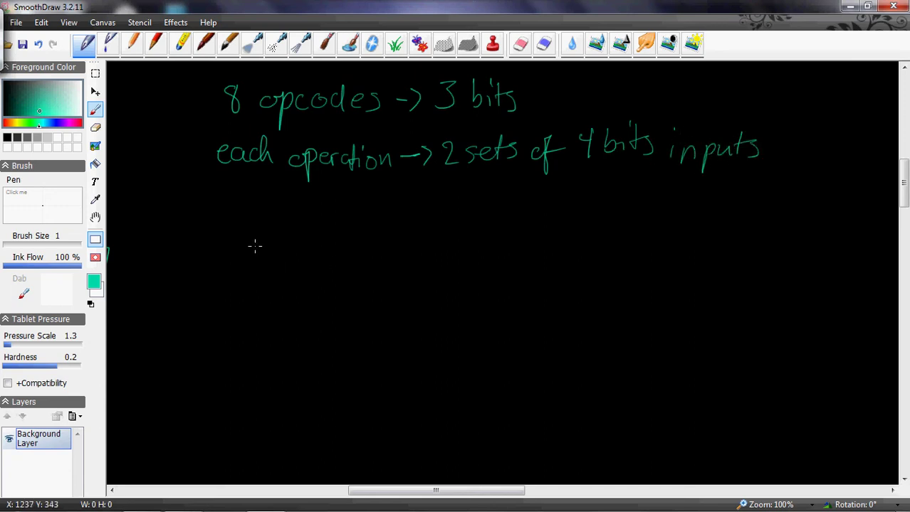
Draw an AND box with slashed 4-bit input buses labelled A and B
mouse_move(261, 219)
mouse_down()
mouse_move(318, 244)
mouse_move(335, 209)
mouse_move(254, 221)
mouse_up()
mouse_move(285, 249)
mouse_down()
mouse_move(296, 228)
mouse_move(310, 245)
mouse_move(323, 236)
mouse_move(271, 248)
mouse_up()
drag(271, 247, 283, 238)
drag(225, 232, 260, 228)
drag(223, 257, 261, 255)
drag(245, 220, 235, 245)
drag(241, 204, 249, 212)
drag(246, 202, 245, 217)
drag(209, 243, 219, 243)
drag(211, 237, 248, 293)
drag(210, 262, 211, 277)
Add the AND block's 4-bit output bus labelled F
mouse_move(354, 230)
mouse_down()
mouse_move(405, 229)
mouse_move(365, 243)
mouse_up()
drag(416, 216, 415, 239)
mouse_move(418, 213)
mouse_down()
mouse_move(429, 211)
mouse_move(431, 225)
mouse_up()
drag(376, 207, 388, 215)
drag(387, 198, 387, 227)
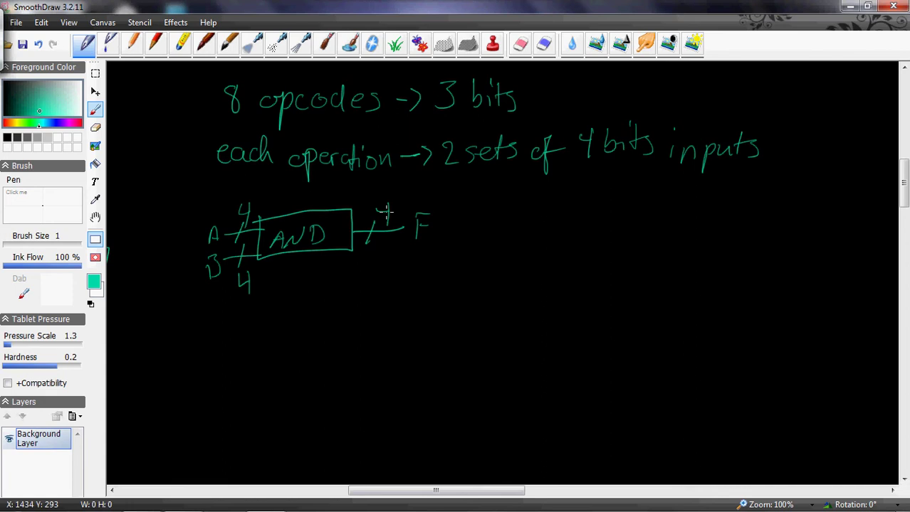
Scroll right past the AND block sketch to a blank stretch of canvas
drag(418, 491, 565, 484)
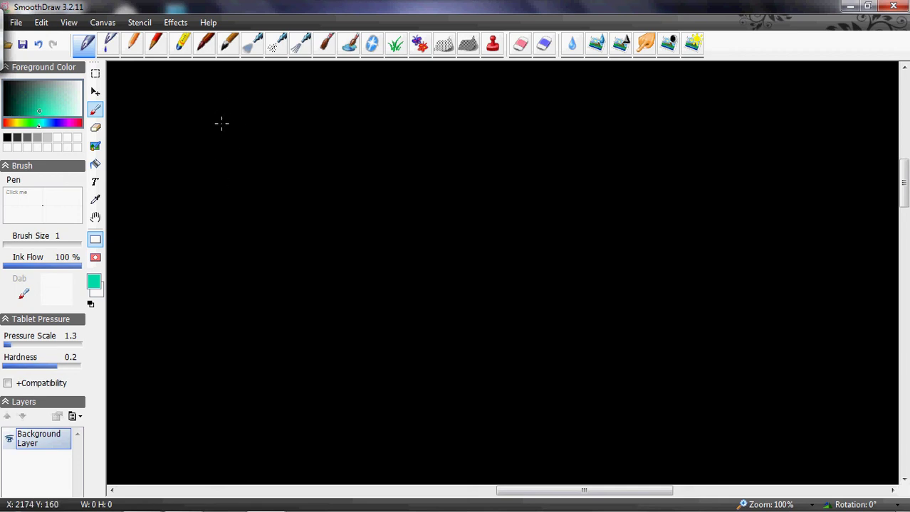
Draw three NAND boxes and a NOT gate box
mouse_move(215, 115)
mouse_down()
mouse_move(284, 158)
mouse_move(288, 114)
mouse_move(212, 113)
mouse_move(240, 146)
mouse_move(253, 131)
mouse_move(253, 143)
mouse_move(264, 146)
mouse_move(280, 132)
mouse_move(287, 146)
mouse_up()
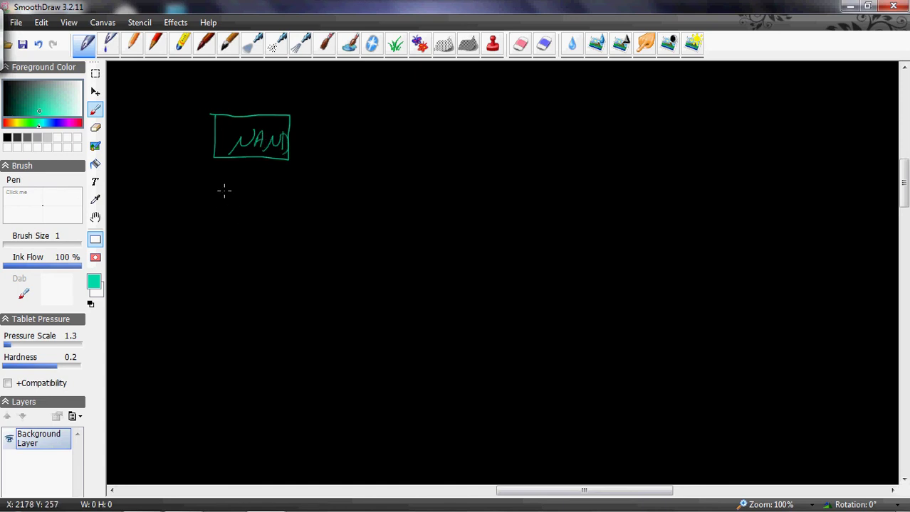
mouse_move(216, 181)
mouse_down()
mouse_move(217, 214)
mouse_move(296, 213)
mouse_move(259, 183)
mouse_move(222, 184)
mouse_move(264, 205)
mouse_move(277, 196)
mouse_move(286, 211)
mouse_up()
mouse_move(321, 148)
mouse_down()
mouse_move(392, 179)
mouse_move(408, 146)
mouse_move(326, 149)
mouse_up()
mouse_move(335, 183)
mouse_down()
mouse_move(365, 157)
mouse_move(400, 154)
mouse_move(403, 175)
mouse_up()
mouse_move(145, 191)
mouse_down()
mouse_move(143, 212)
mouse_move(197, 186)
mouse_move(155, 187)
mouse_move(164, 204)
mouse_move(183, 187)
mouse_move(136, 133)
mouse_move(136, 98)
mouse_up()
Wire the input to the upper NAND, both NANDs into the output NAND, and label output F
drag(137, 138, 219, 138)
drag(135, 80, 131, 88)
drag(289, 144, 324, 161)
mouse_move(296, 193)
mouse_down()
mouse_move(313, 189)
mouse_move(324, 169)
mouse_up()
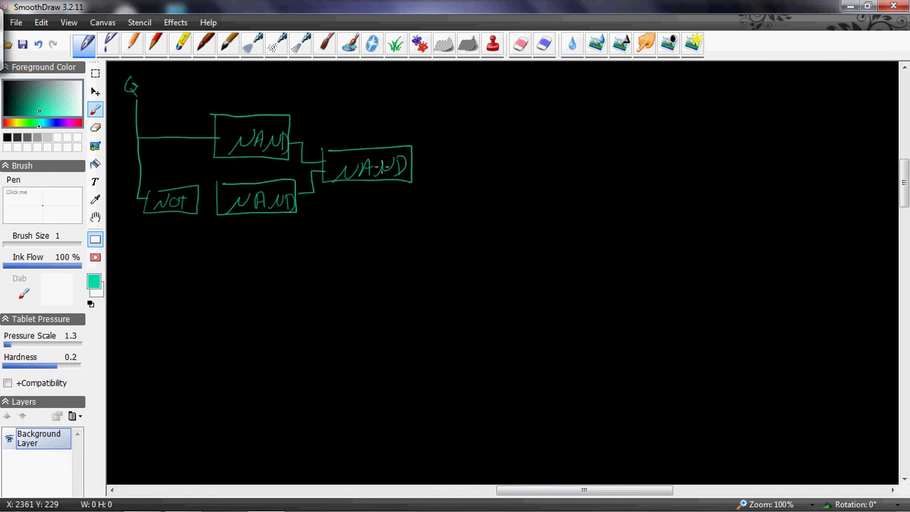
drag(412, 164, 453, 164)
drag(455, 178, 461, 152)
Wire NOT into the lower NAND, label inputs A and B, and draw two grid lines below
mouse_move(198, 205)
mouse_down()
mouse_move(217, 206)
mouse_move(210, 189)
mouse_move(158, 175)
mouse_move(119, 186)
mouse_up()
mouse_move(212, 126)
mouse_down()
mouse_move(122, 122)
mouse_move(110, 133)
mouse_move(126, 132)
mouse_up()
drag(120, 170, 119, 188)
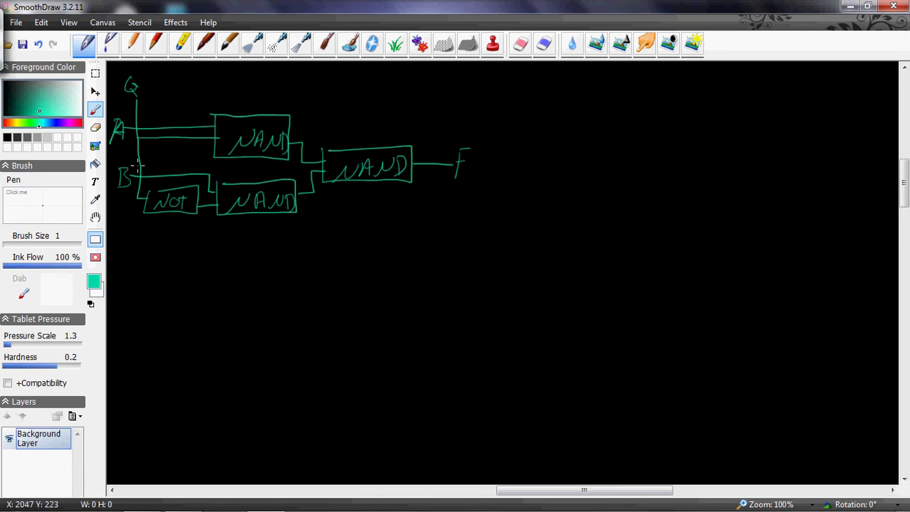
drag(178, 290, 281, 286)
drag(177, 347, 291, 342)
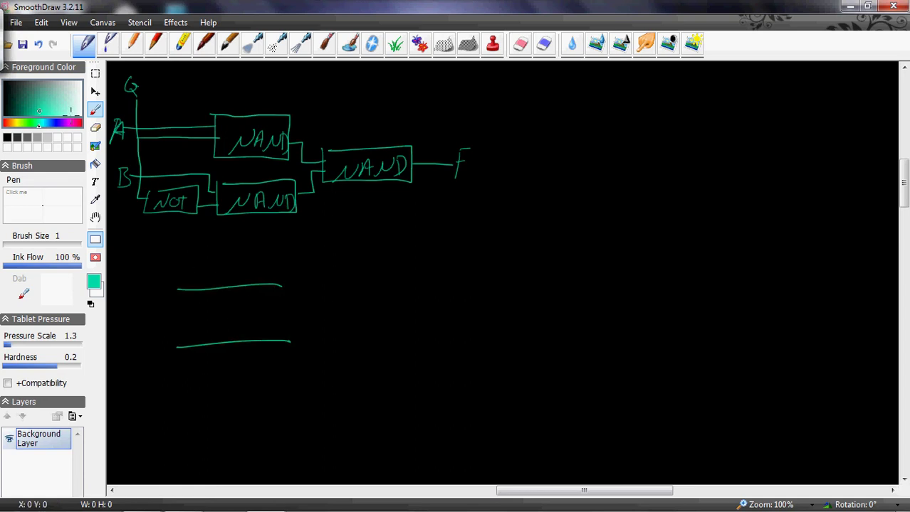
Add two red columns to the first grid and trace a blue path through it
click(79, 124)
drag(207, 270, 212, 349)
drag(254, 269, 252, 358)
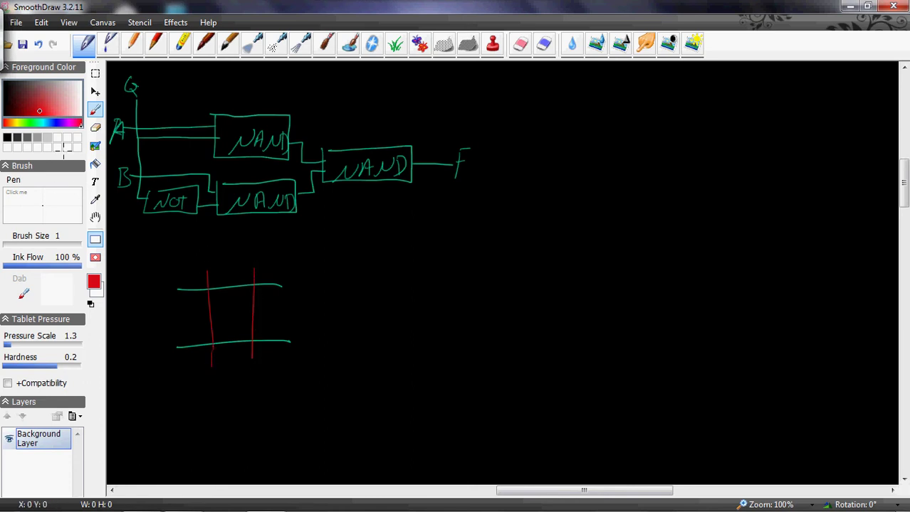
click(54, 124)
mouse_move(191, 292)
mouse_down()
mouse_move(212, 301)
mouse_move(267, 302)
mouse_move(268, 285)
mouse_move(276, 346)
mouse_up()
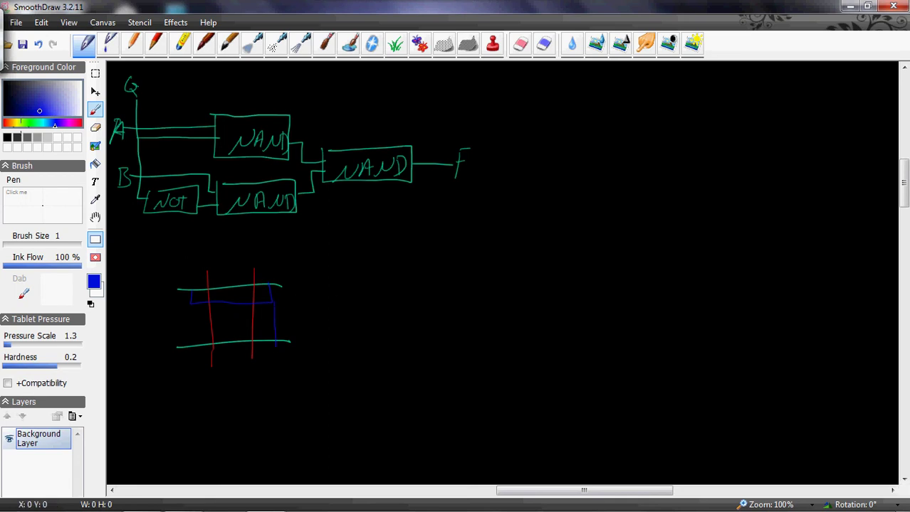
Draw cyan row lines for three more grids to the right and below
click(43, 123)
drag(314, 288, 421, 287)
drag(314, 344, 420, 338)
drag(179, 402, 222, 402)
drag(177, 431, 238, 430)
drag(306, 399, 419, 390)
drag(317, 428, 411, 420)
Draw pink column lines through the upper-right and both lower grids
click(77, 123)
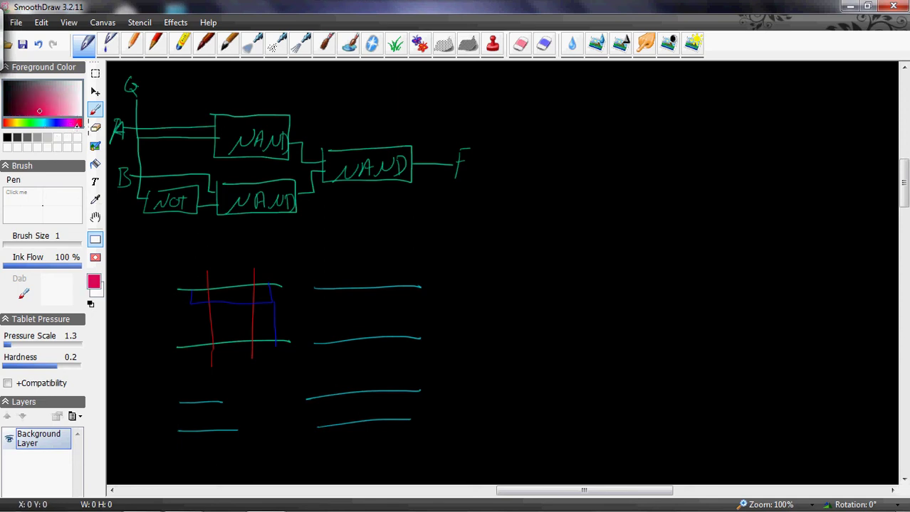
drag(337, 271, 339, 351)
drag(388, 268, 385, 344)
drag(389, 375, 386, 456)
drag(341, 373, 340, 448)
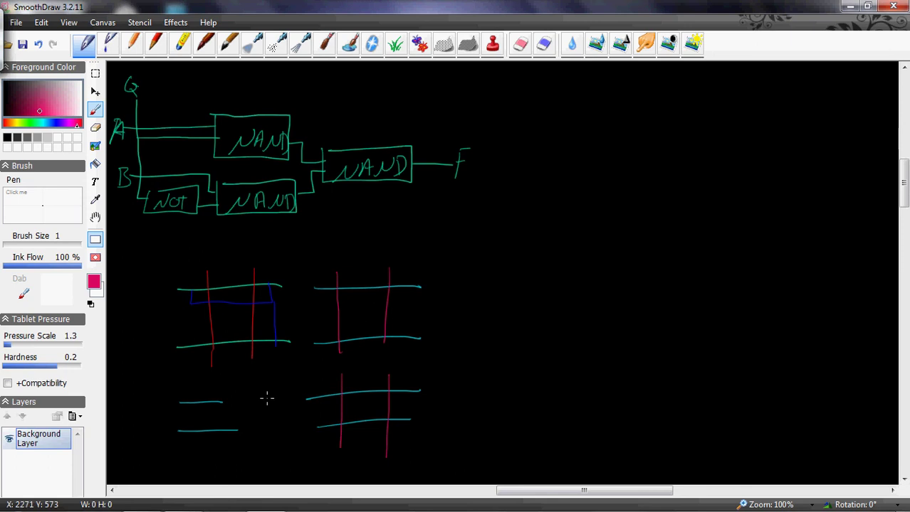
drag(207, 390, 211, 453)
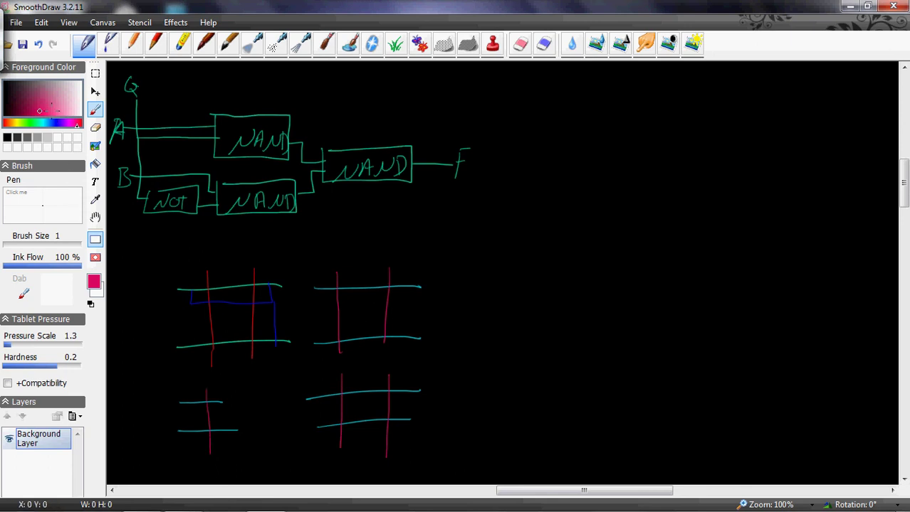
Trace blue routing paths through the upper-right, lower-right and lower-left grids
click(55, 124)
mouse_move(321, 283)
mouse_down()
mouse_move(385, 304)
mouse_move(411, 287)
mouse_move(405, 335)
mouse_up()
drag(321, 401, 393, 405)
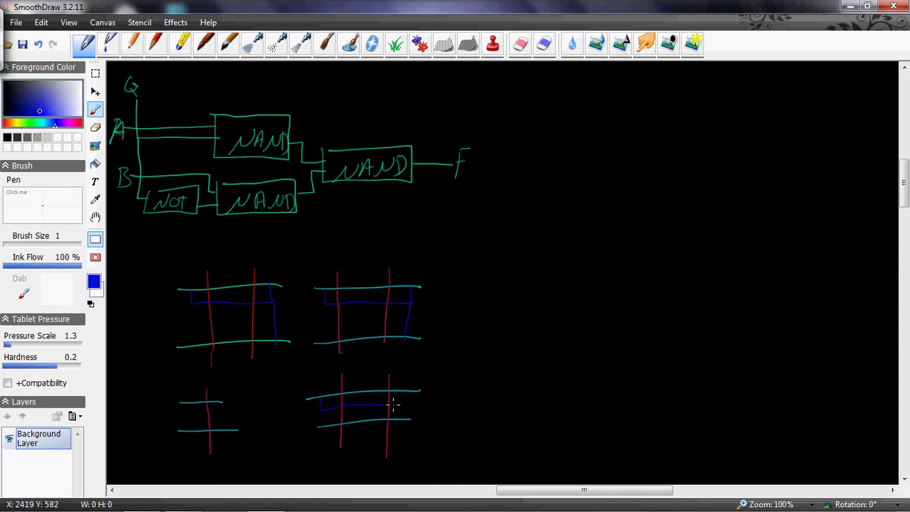
drag(223, 400, 229, 430)
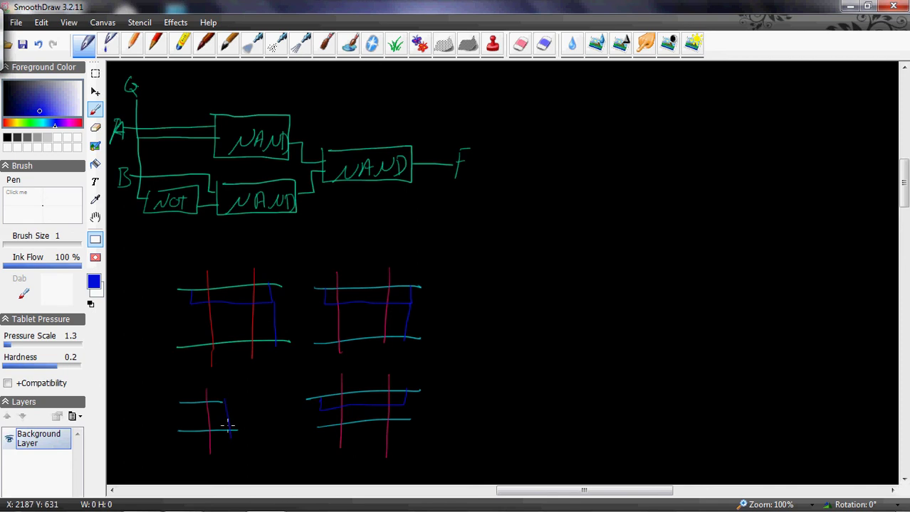